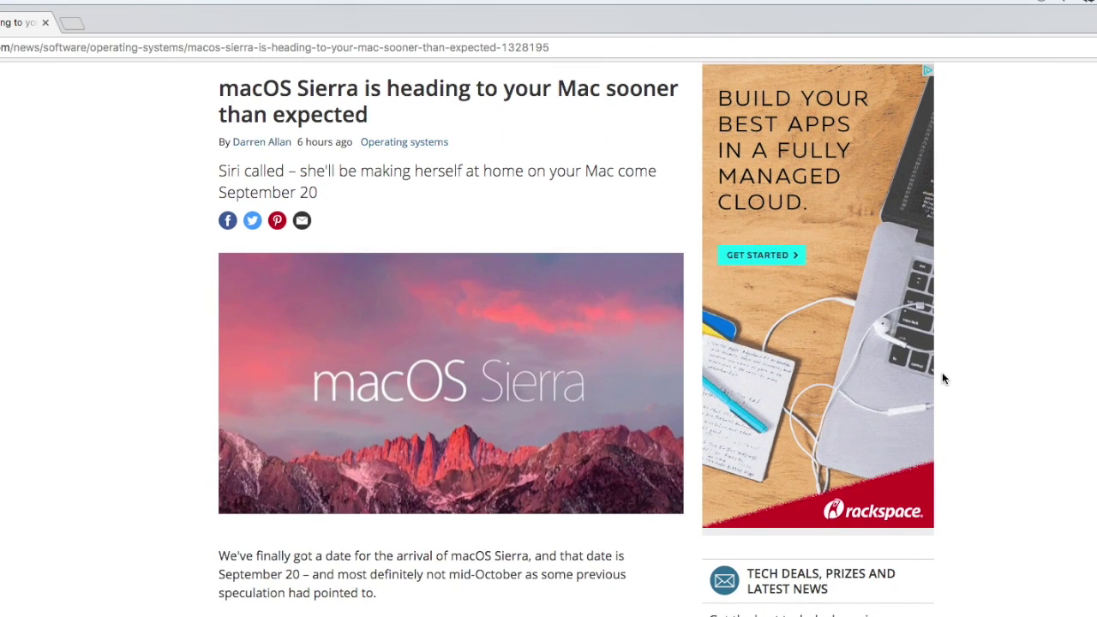
Scroll through the TechRadar macOS Sierra article, briefly highlighting the 'Farewell to OS X' heading
scroll(943, 379, "up", 1)
scroll(940, 377, "down", 1)
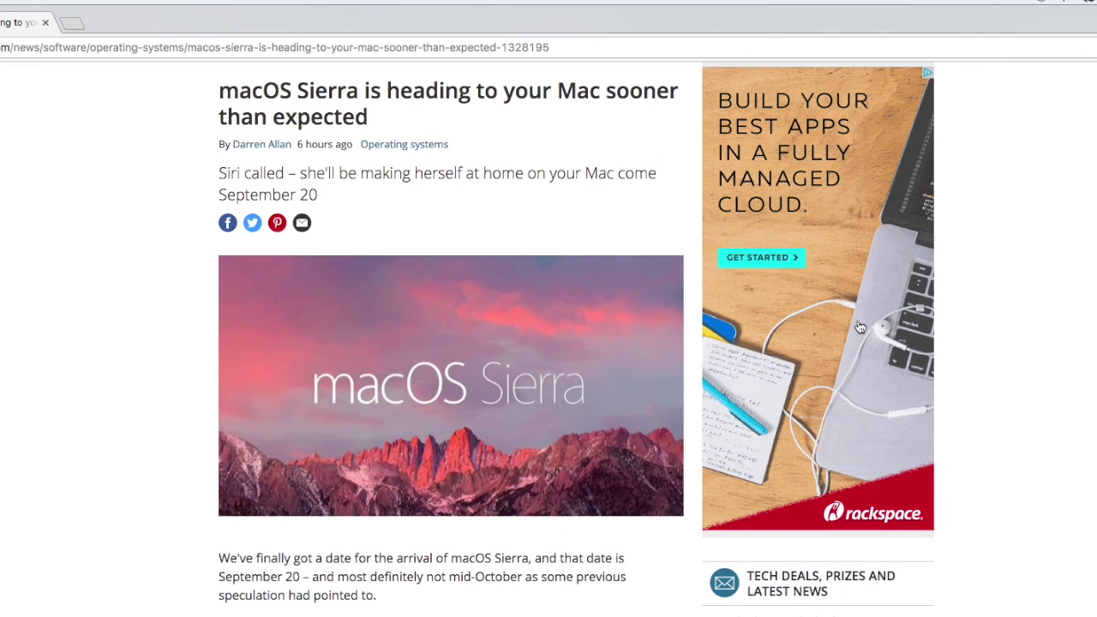
scroll(478, 188, "down", 10)
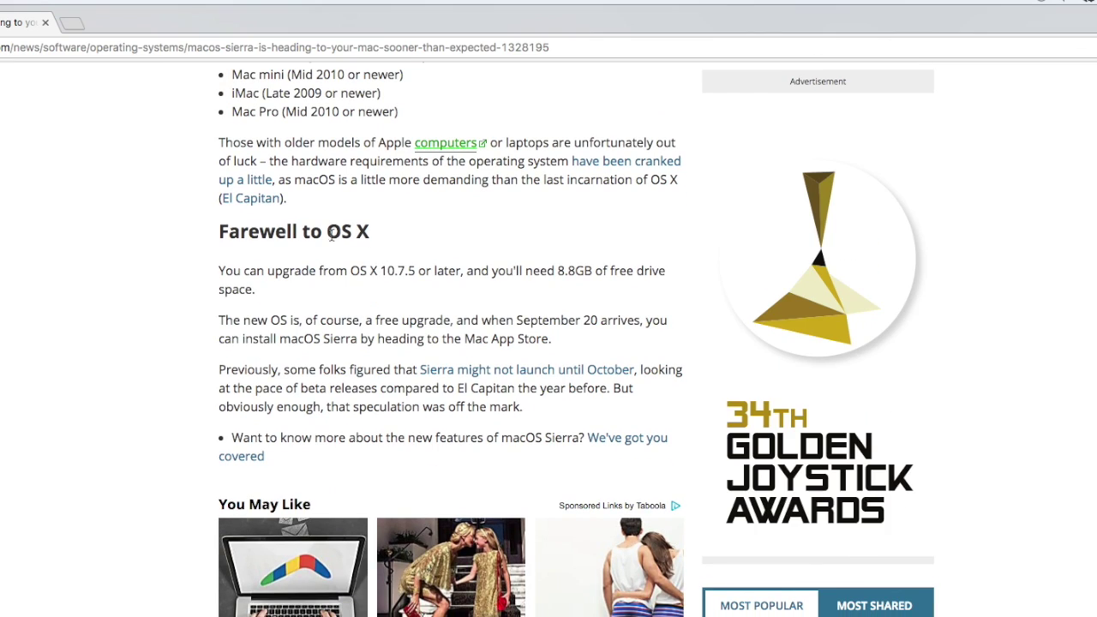
left_click_drag(229, 232, 448, 235)
left_click(448, 235)
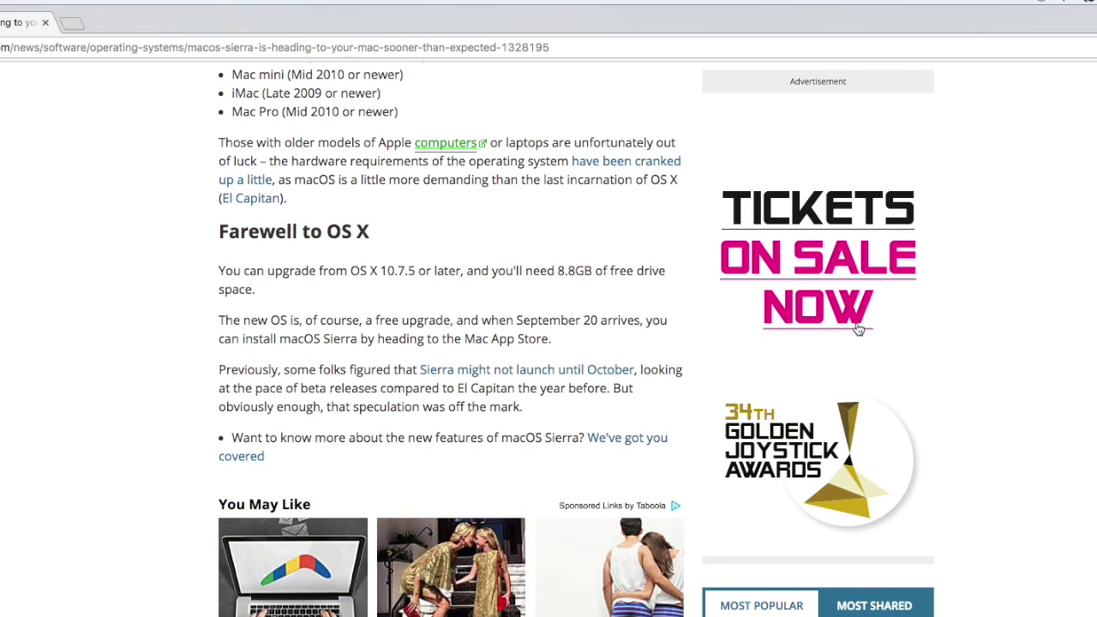
scroll(863, 327, "up", 10)
scroll(864, 328, "up", 2)
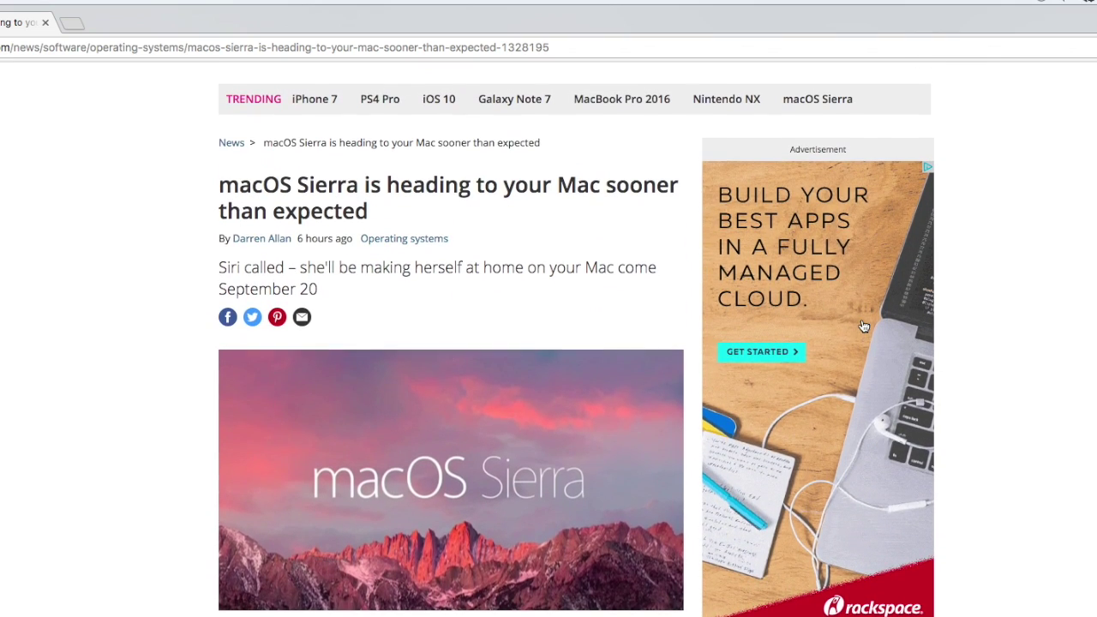
scroll(866, 320, "down", 1)
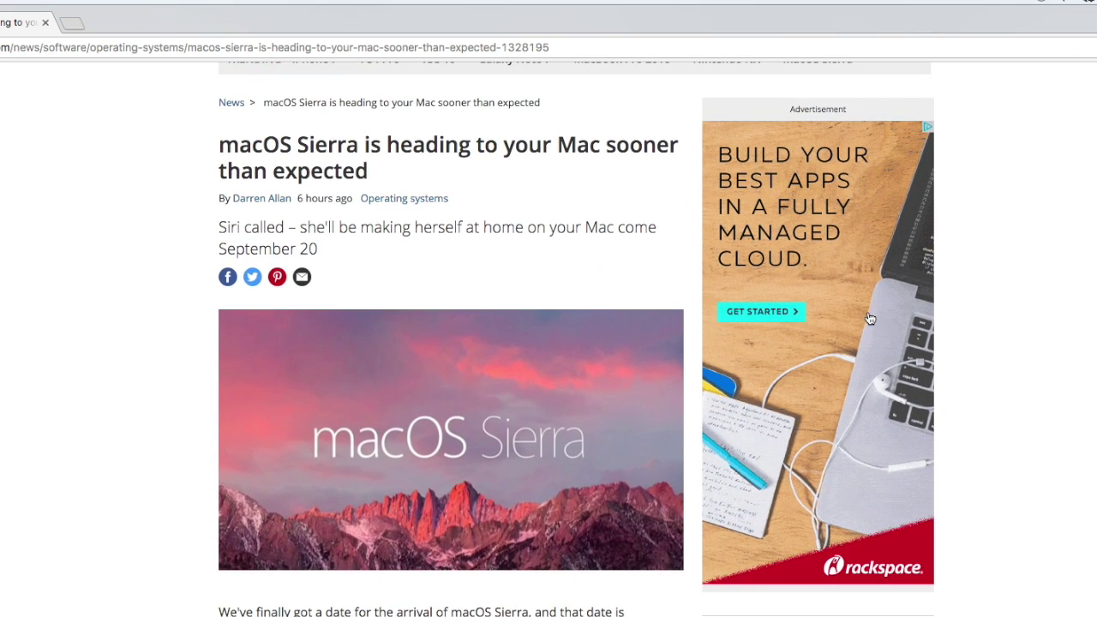
scroll(555, 317, "down", 15)
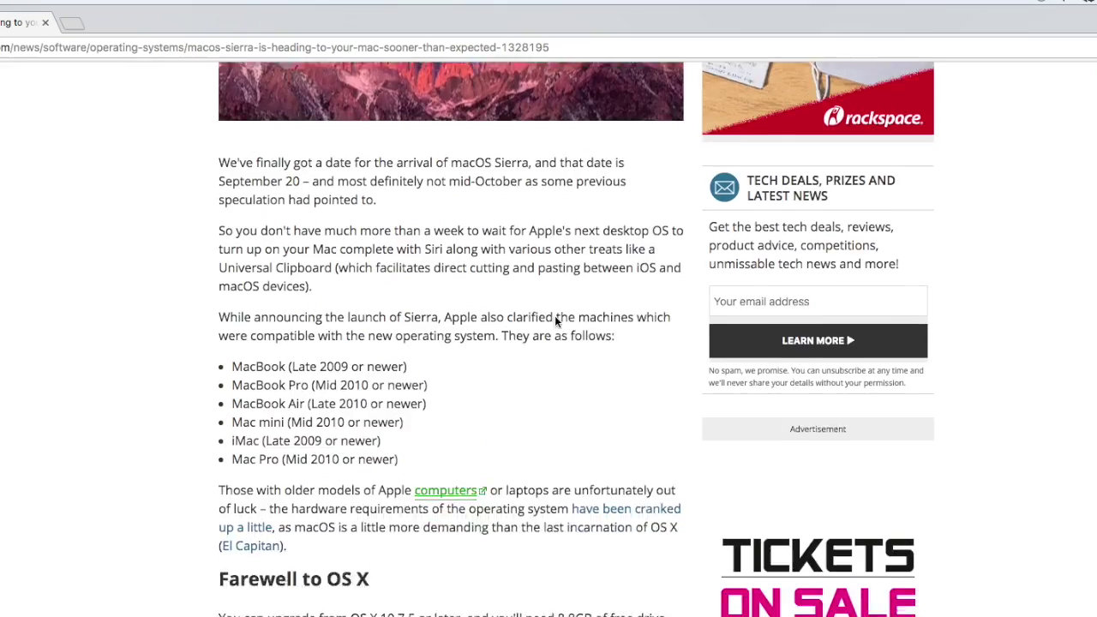
scroll(554, 315, "down", 3)
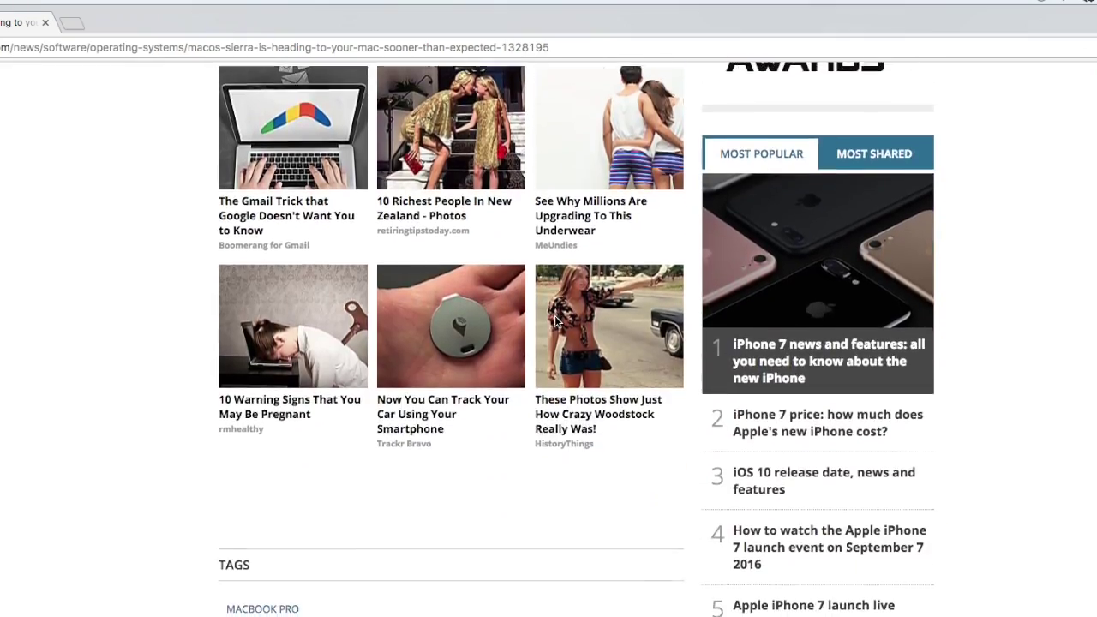
scroll(555, 315, "up", 8)
scroll(554, 317, "down", 1)
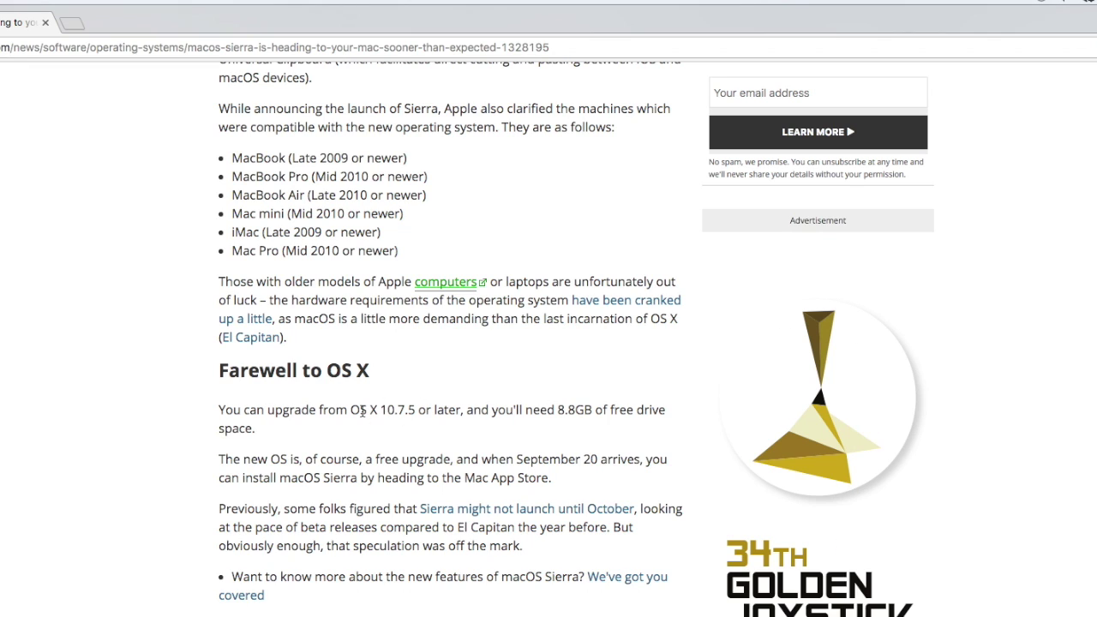
Highlight the OS X 10.7.5 minimum version and the 8.8GB free space requirement
left_click_drag(350, 410, 415, 411)
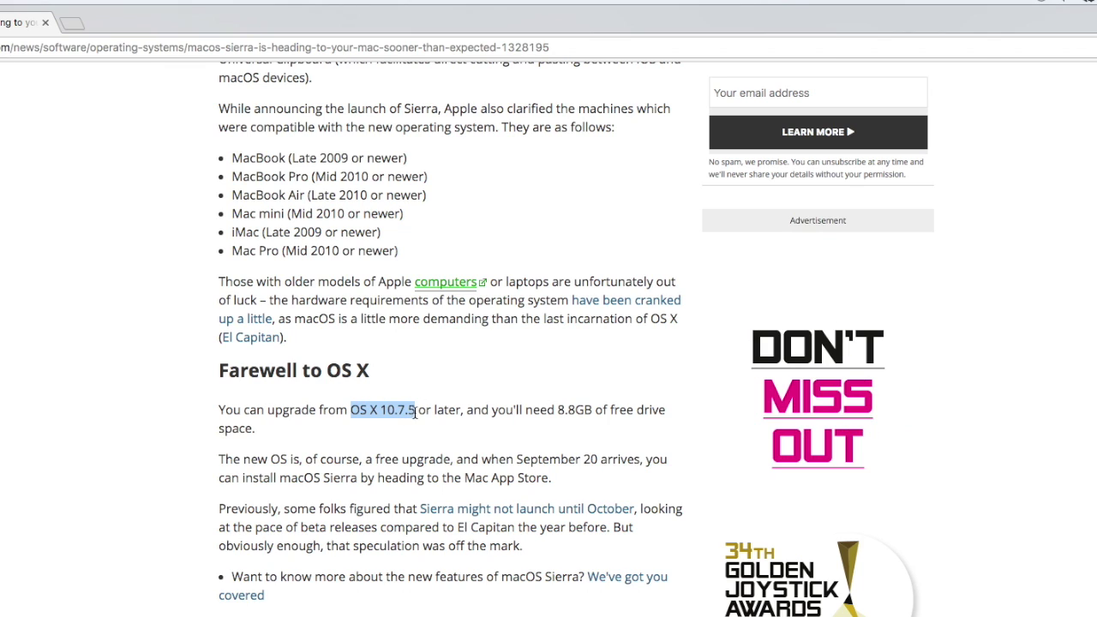
left_click(440, 411)
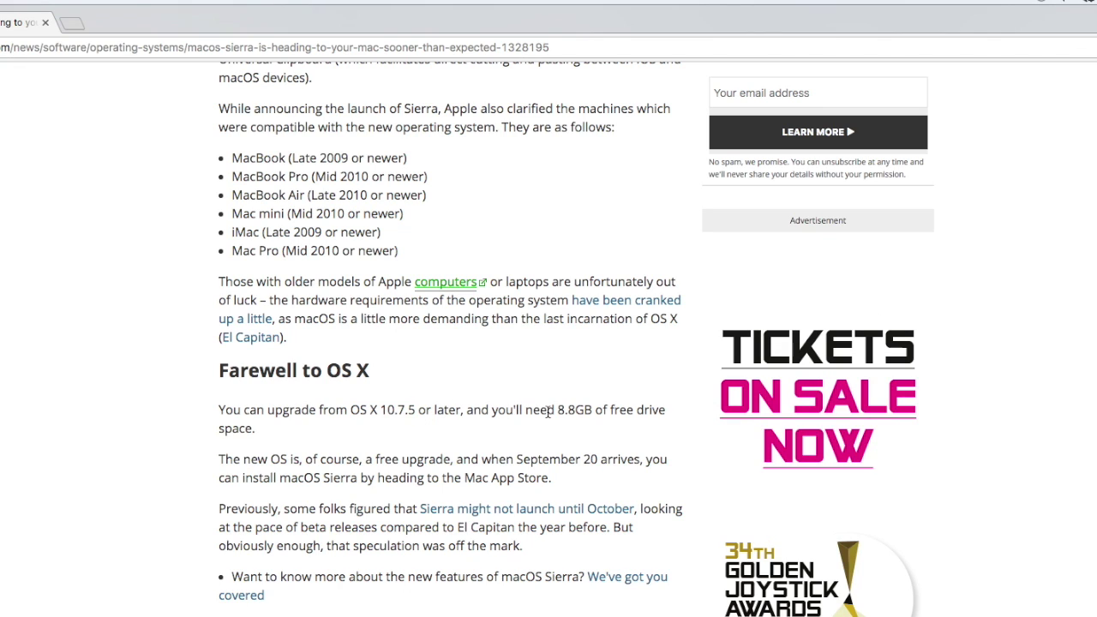
left_click_drag(466, 410, 635, 416)
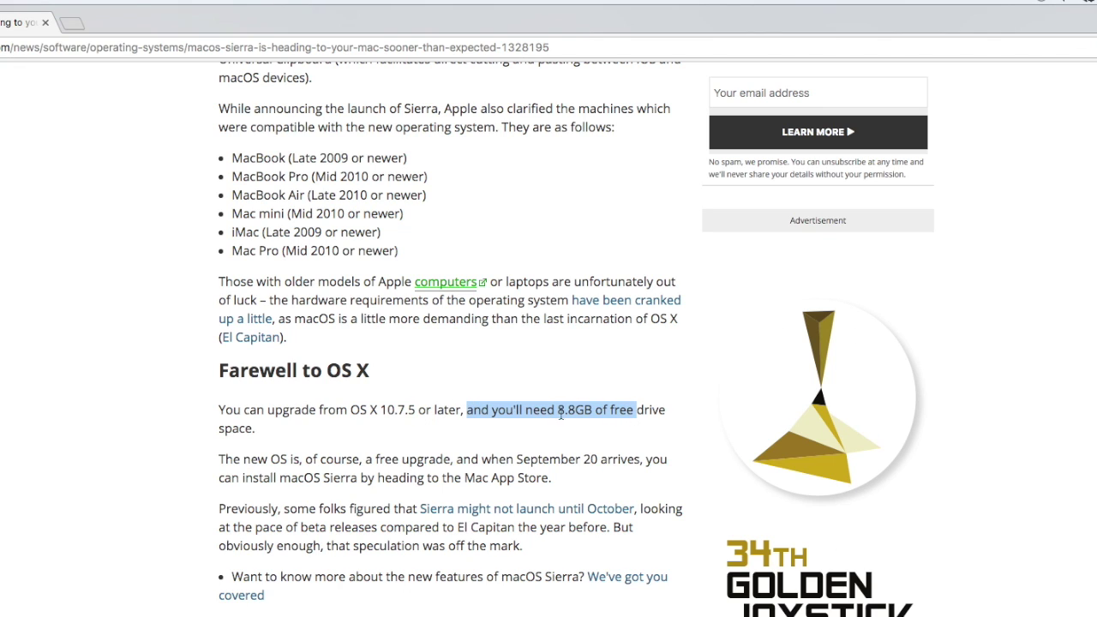
left_click(304, 429)
scroll(304, 428, "up", 10)
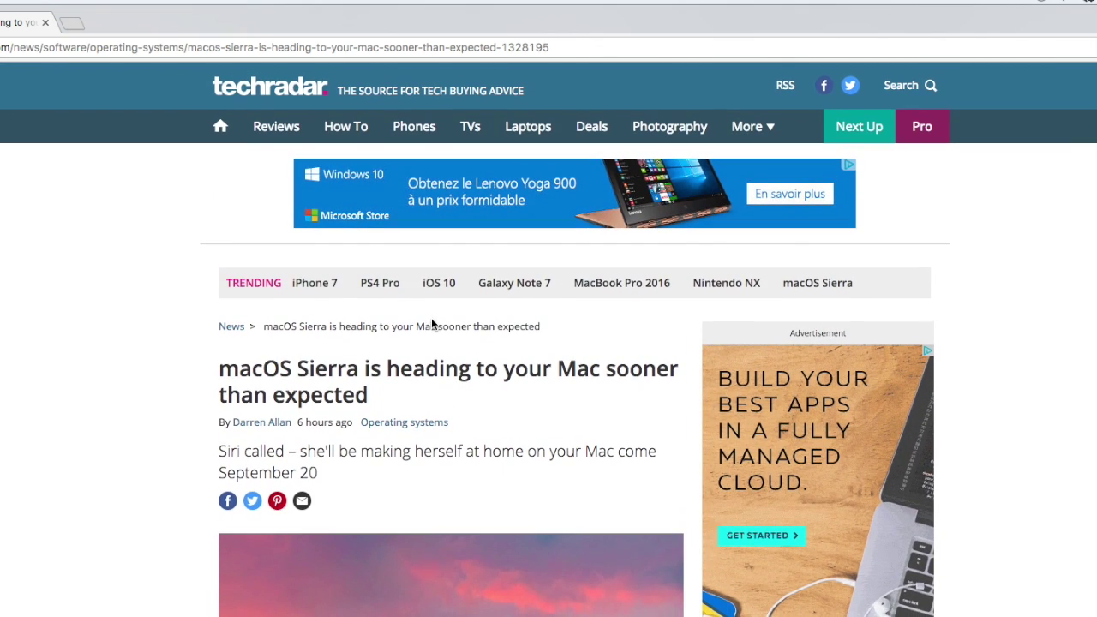
scroll(412, 304, "down", 5)
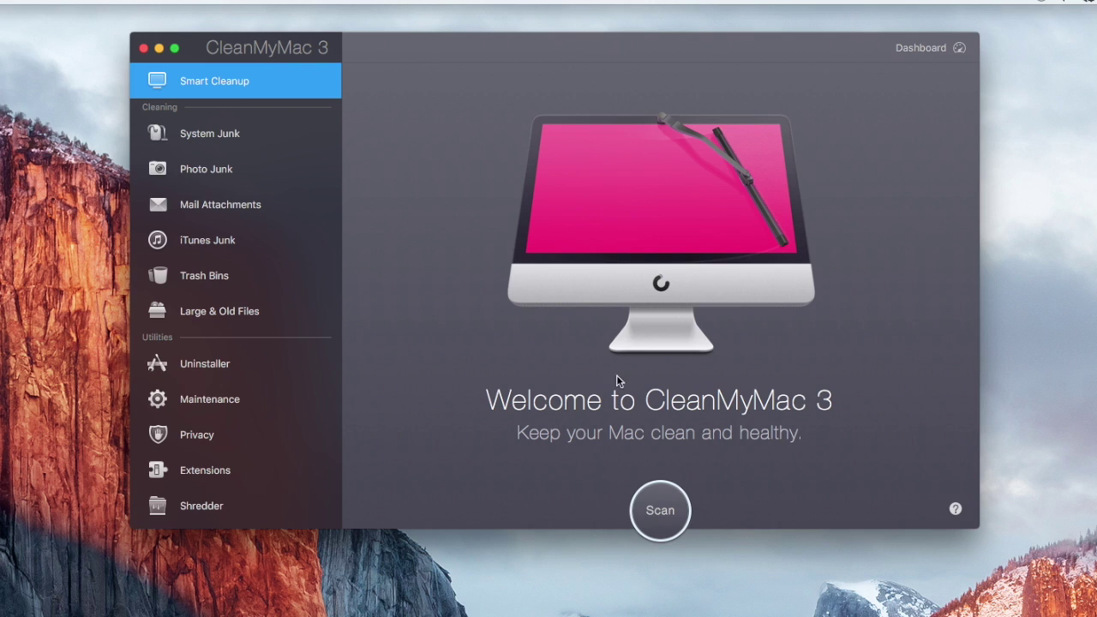
Scan the Mac (31.71 GB found) and view the 100.95 GB Large & Old Files results
left_click(658, 514)
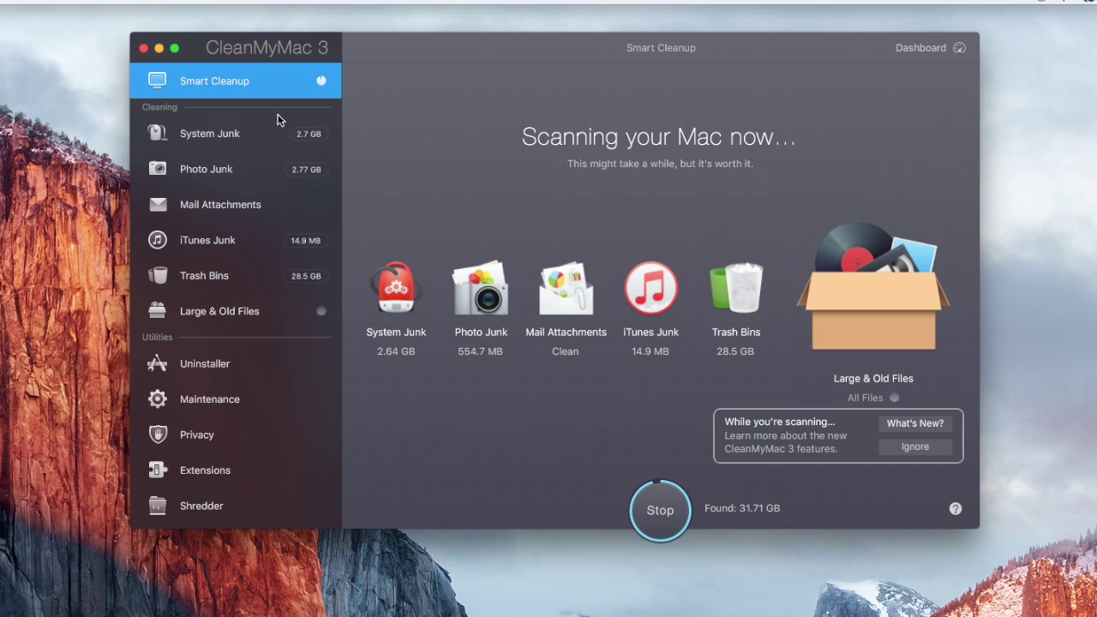
left_click(909, 446)
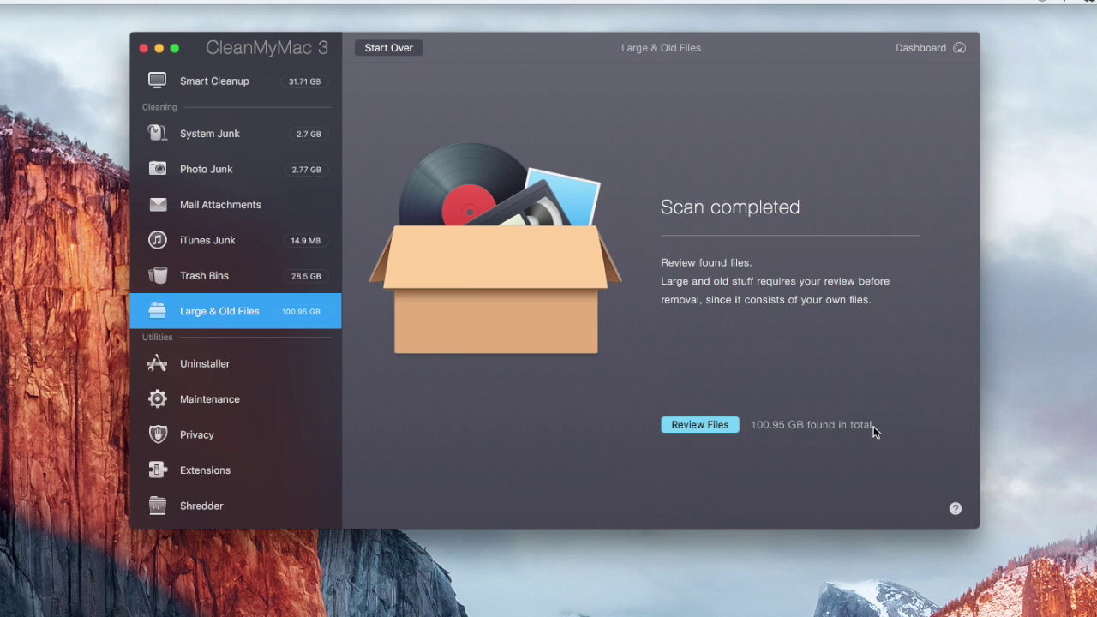
Compare the 1-5 GB and over-5 GB groups, then tick the 69.82 GB iMovie Library
left_click(705, 425)
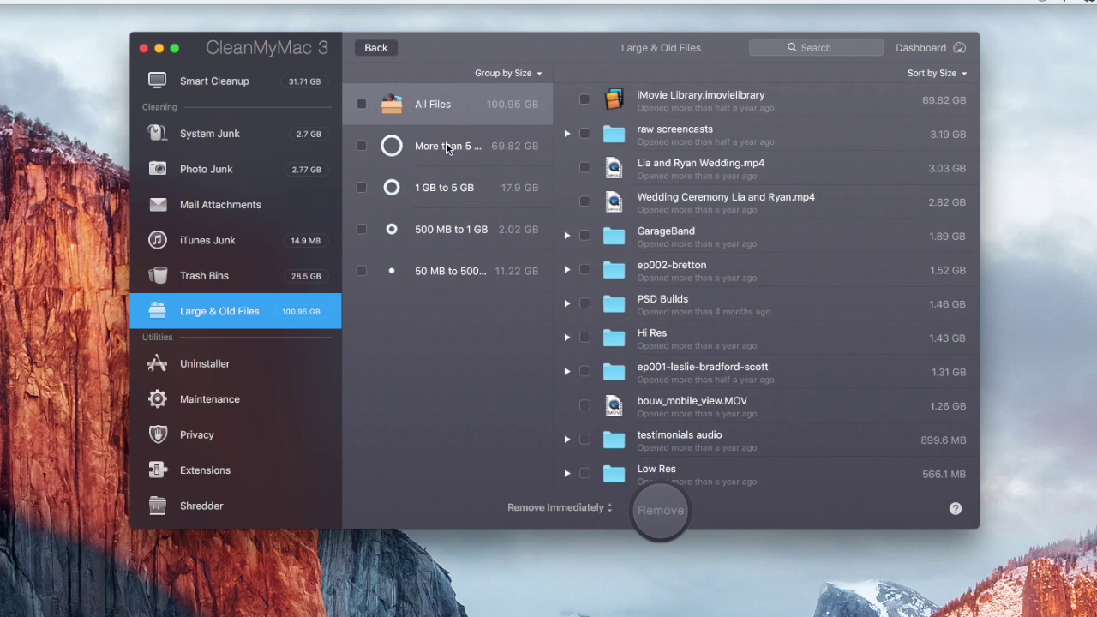
left_click(481, 151)
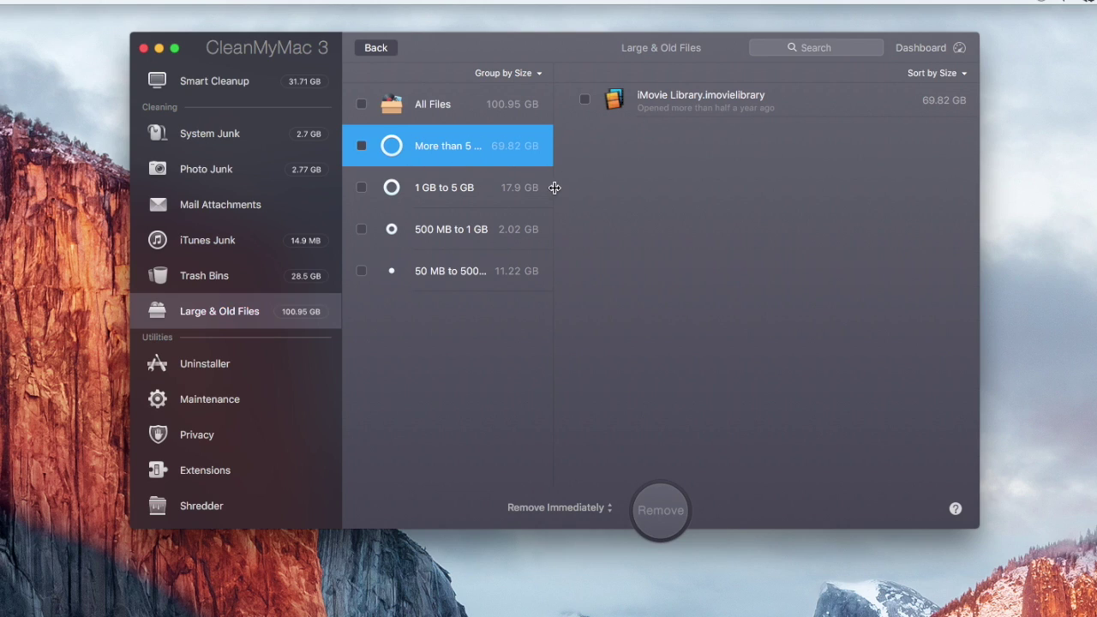
left_click_drag(555, 187, 603, 199)
left_click(454, 191)
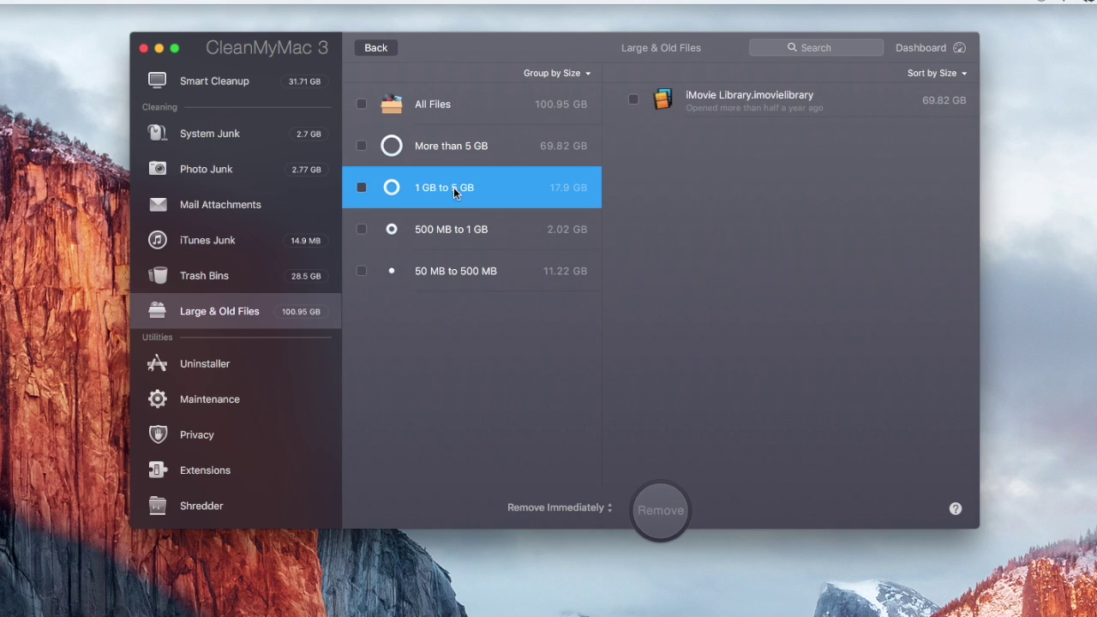
left_click(474, 154)
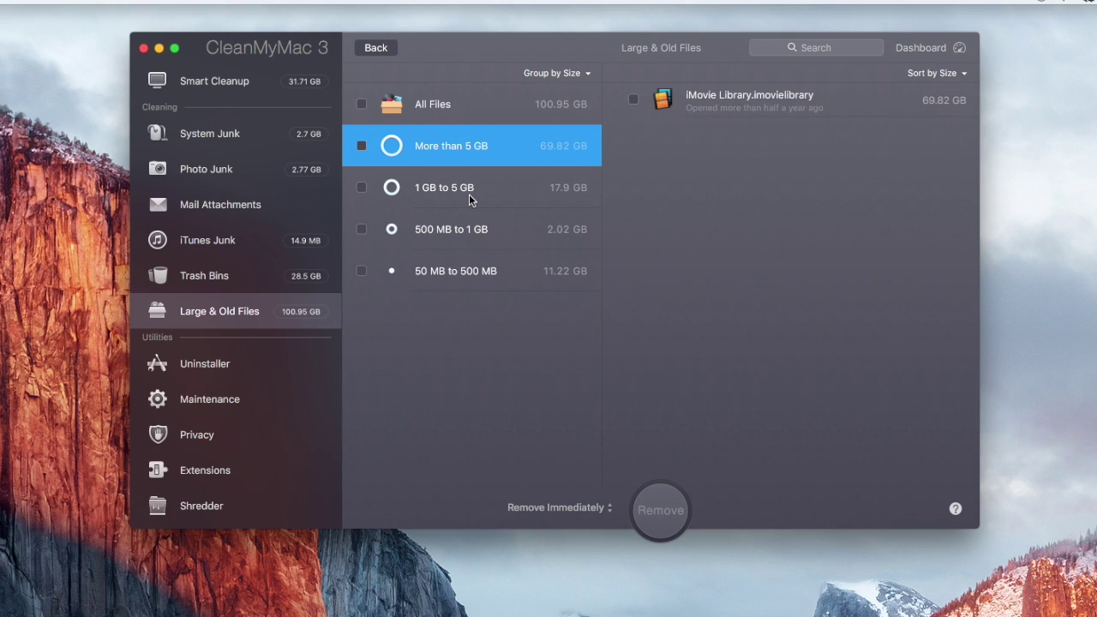
left_click(514, 199)
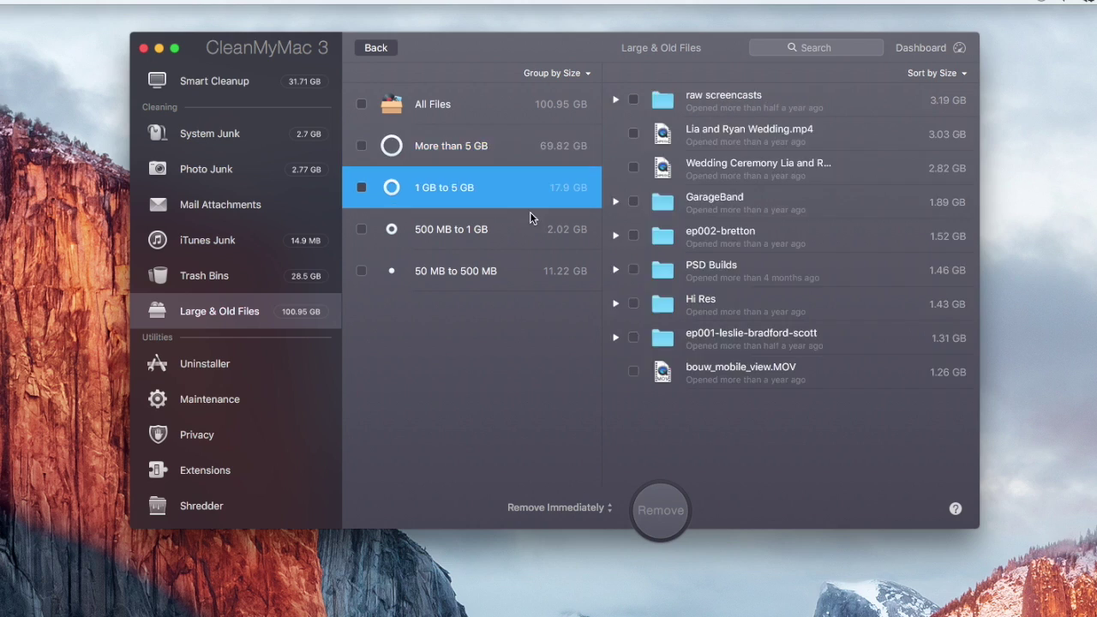
left_click(452, 151)
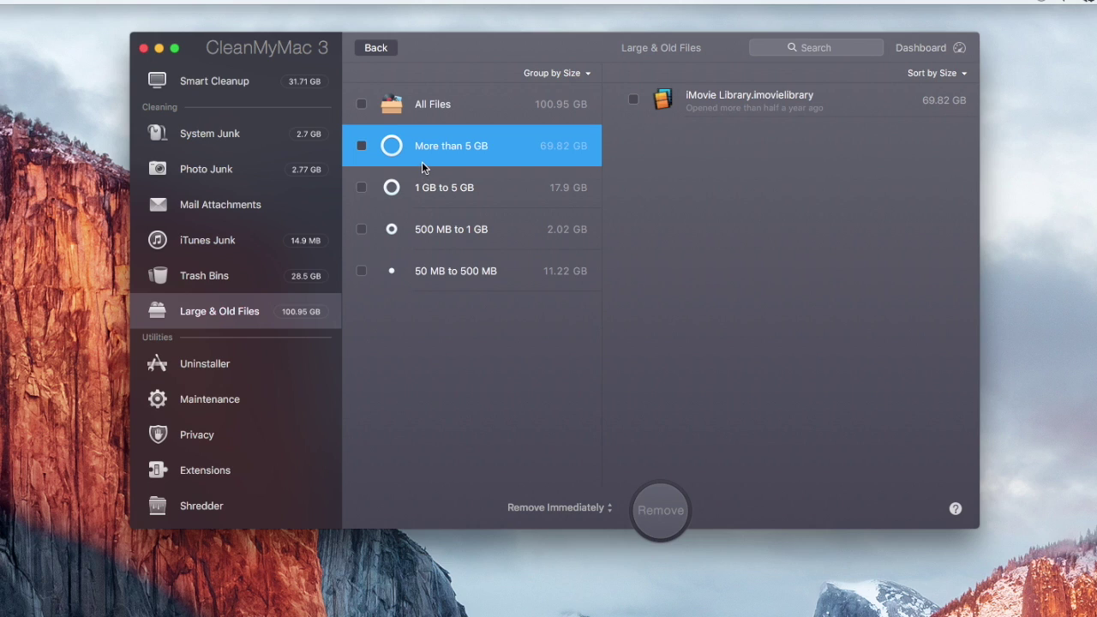
left_click(362, 146)
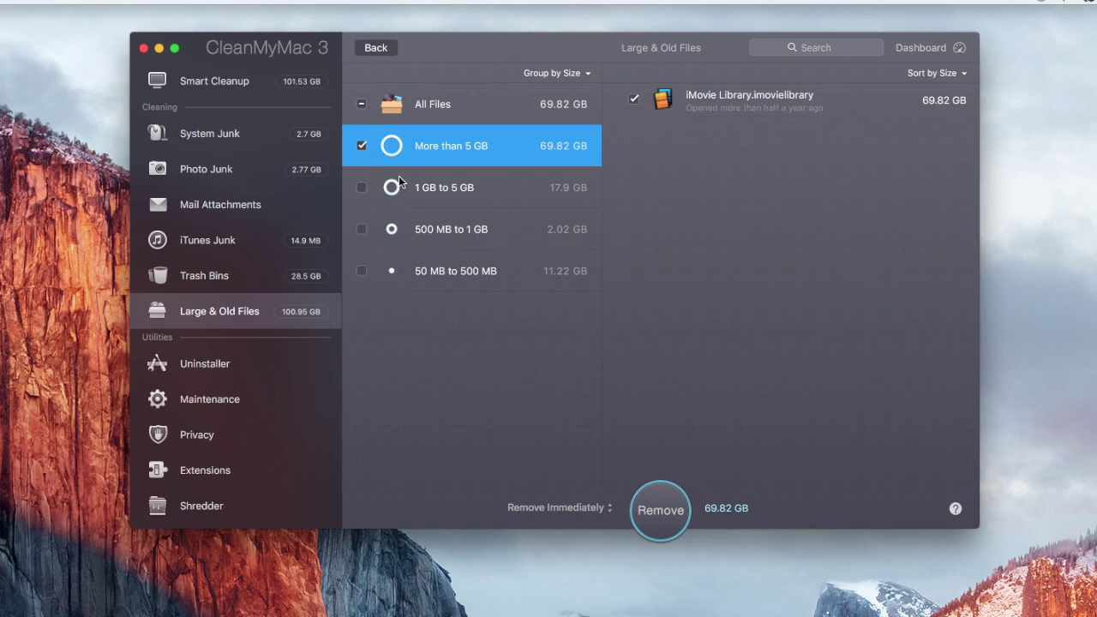
Remove the iMovie Library and confirm permanent deletion, leaving 683.08 GB free
left_click(660, 512)
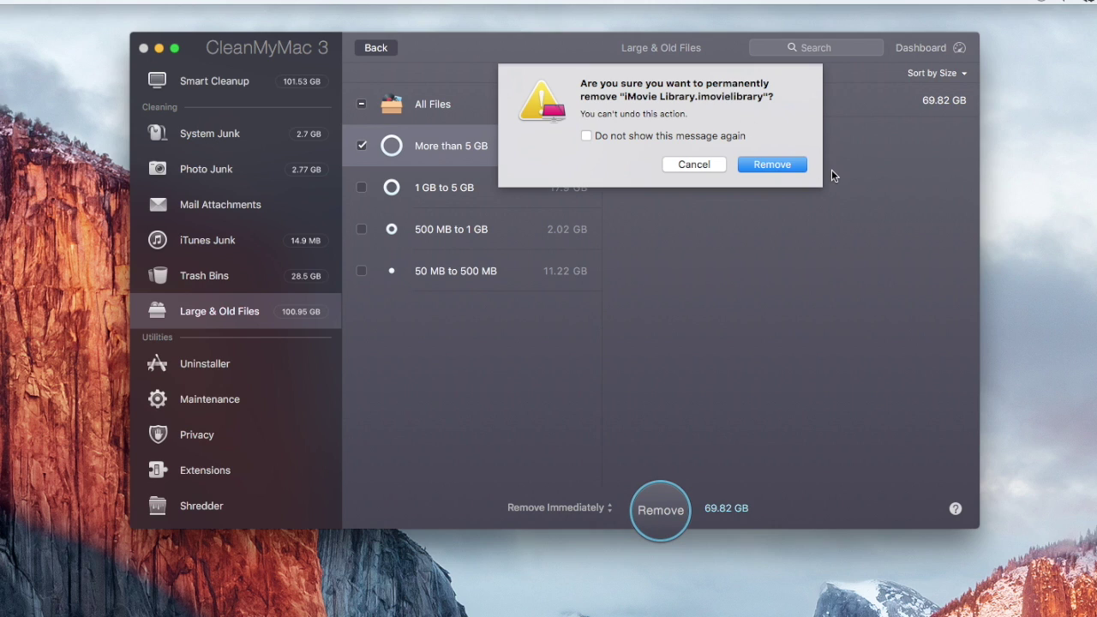
left_click(802, 170)
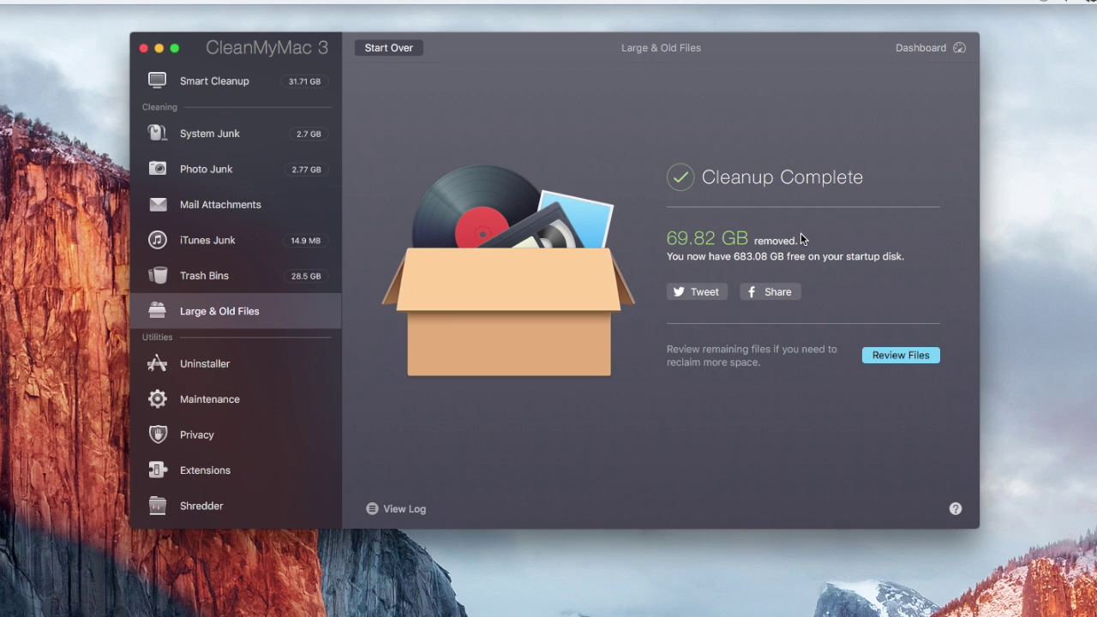
Review and clean the 2.7 GB of system junk, quitting Chrome so its cache is included
left_click(208, 131)
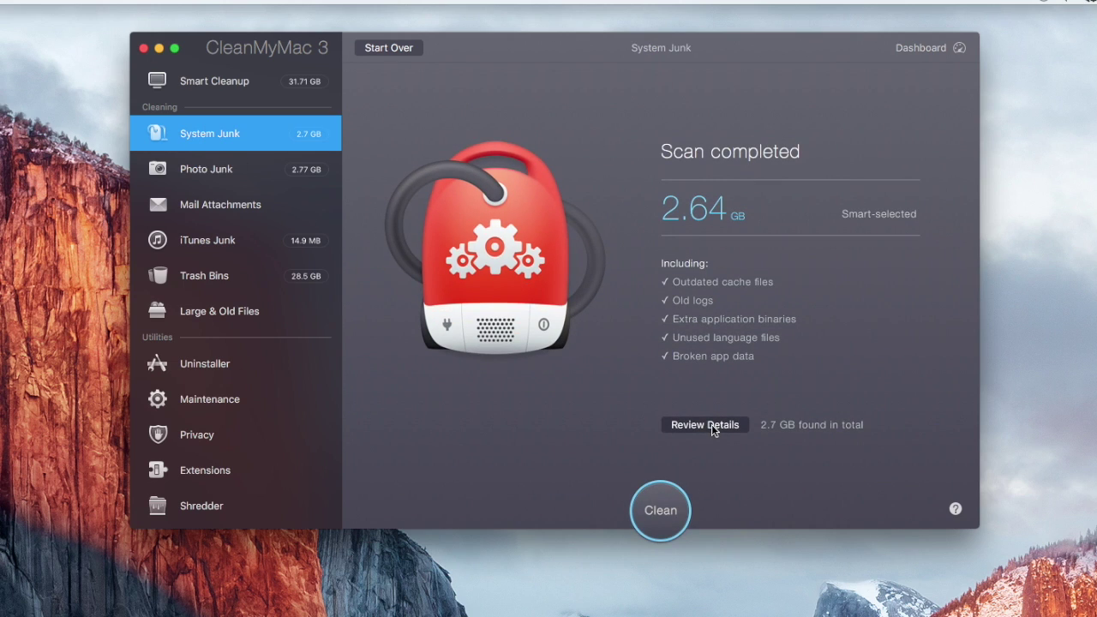
left_click(712, 424)
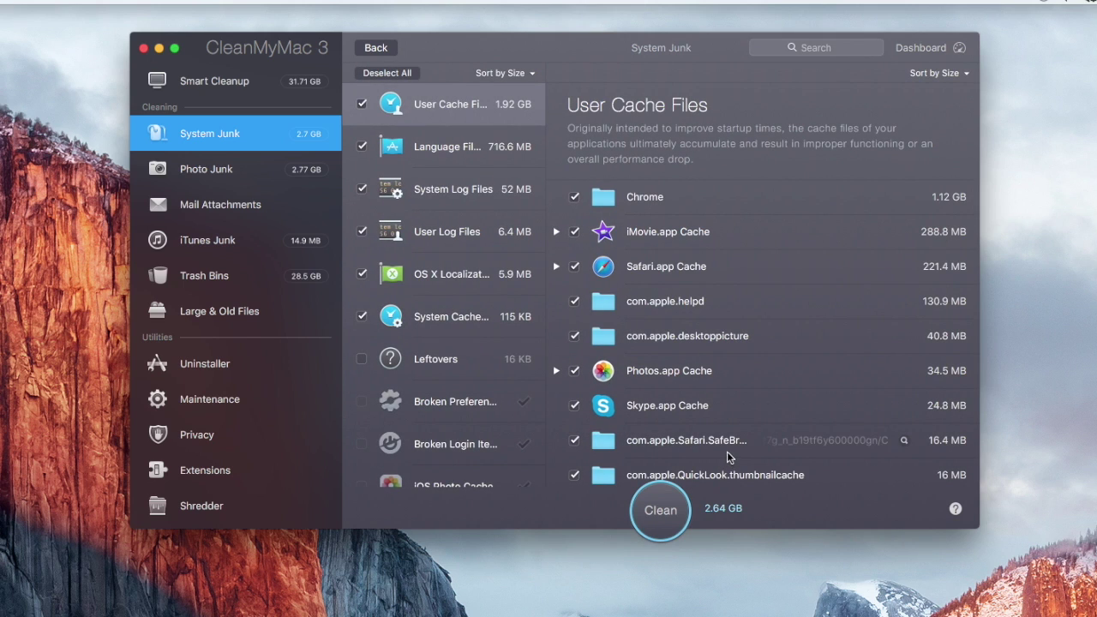
left_click(657, 510)
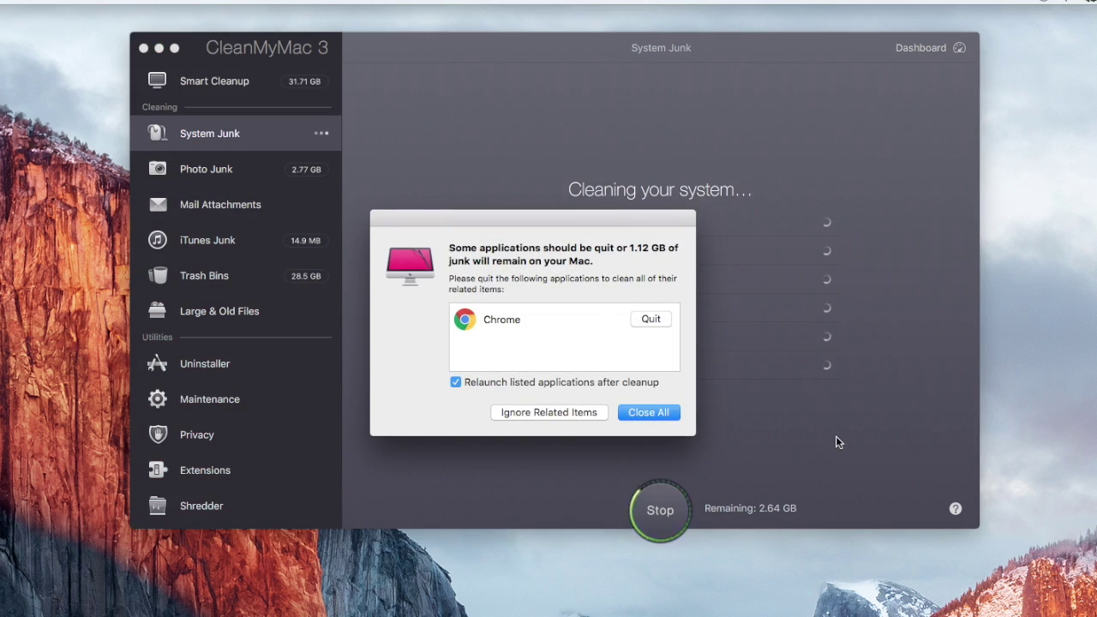
left_click(657, 411)
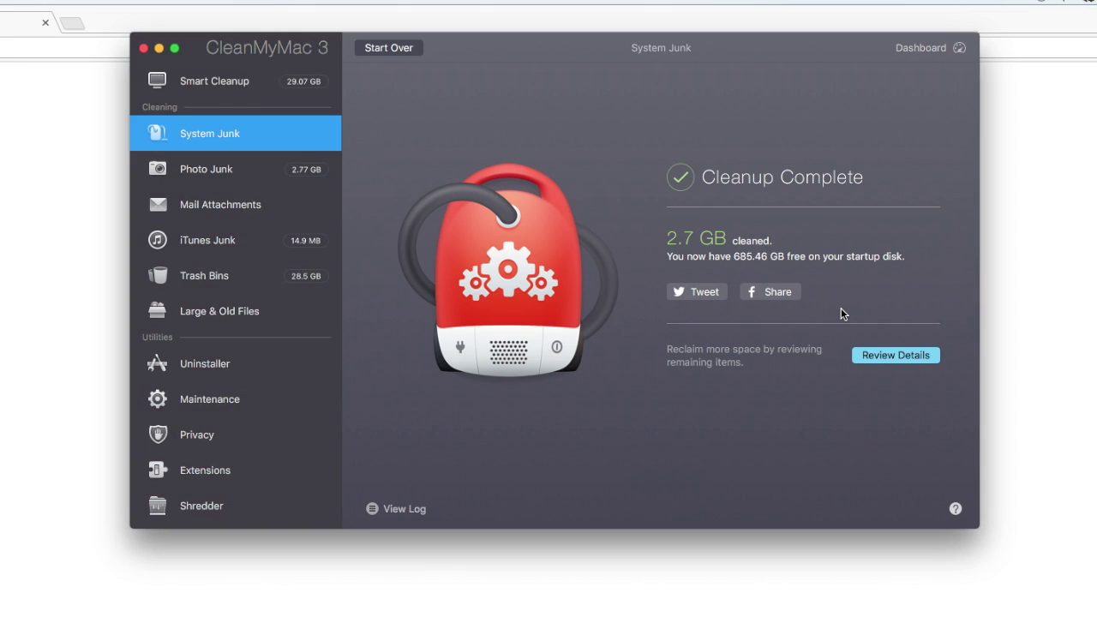
Return to CleanMyMac and view the Photo Junk results with 554.7 MB smart-selected
left_click(114, 15)
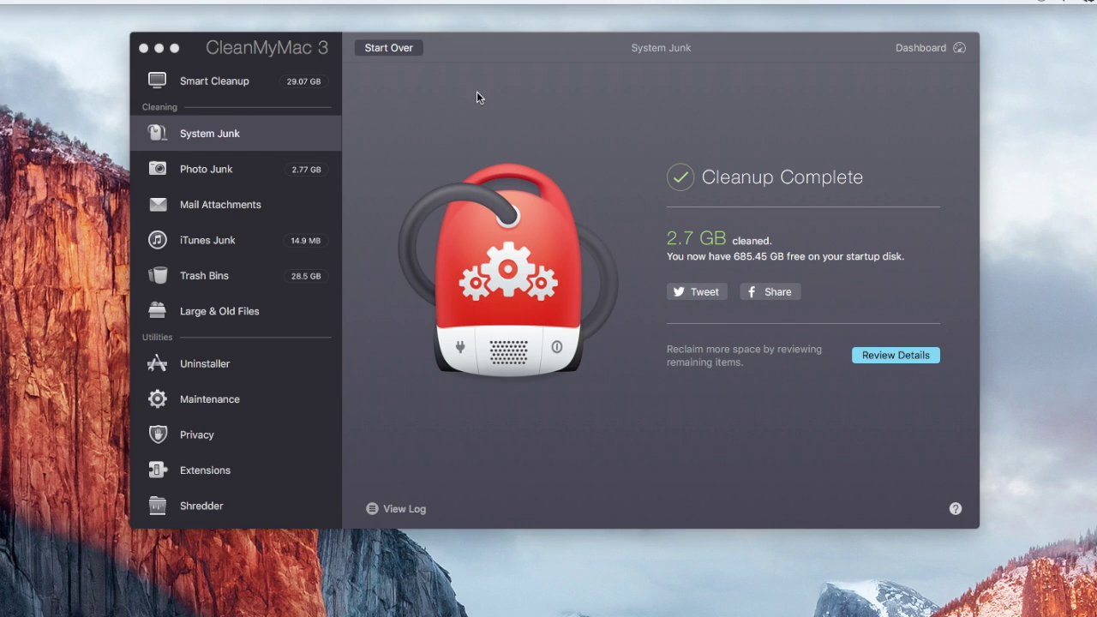
left_click(477, 98)
left_click(266, 178)
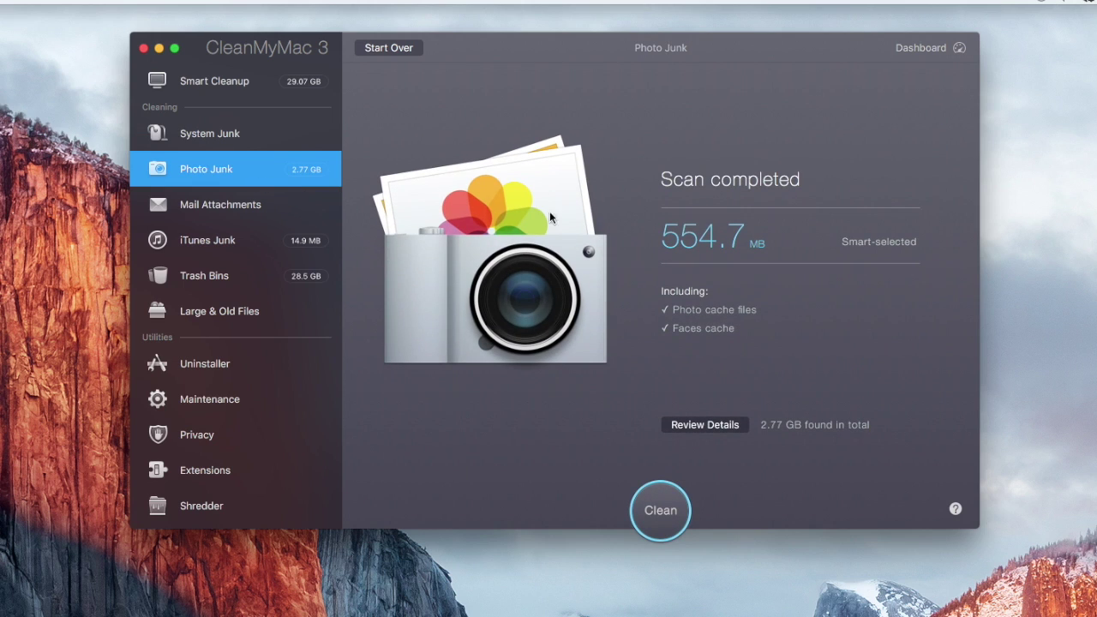
Empty the 28.5 GB of Trash Bins, checking the cleanup summaries, leaving 712.8 GB free
left_click(276, 136)
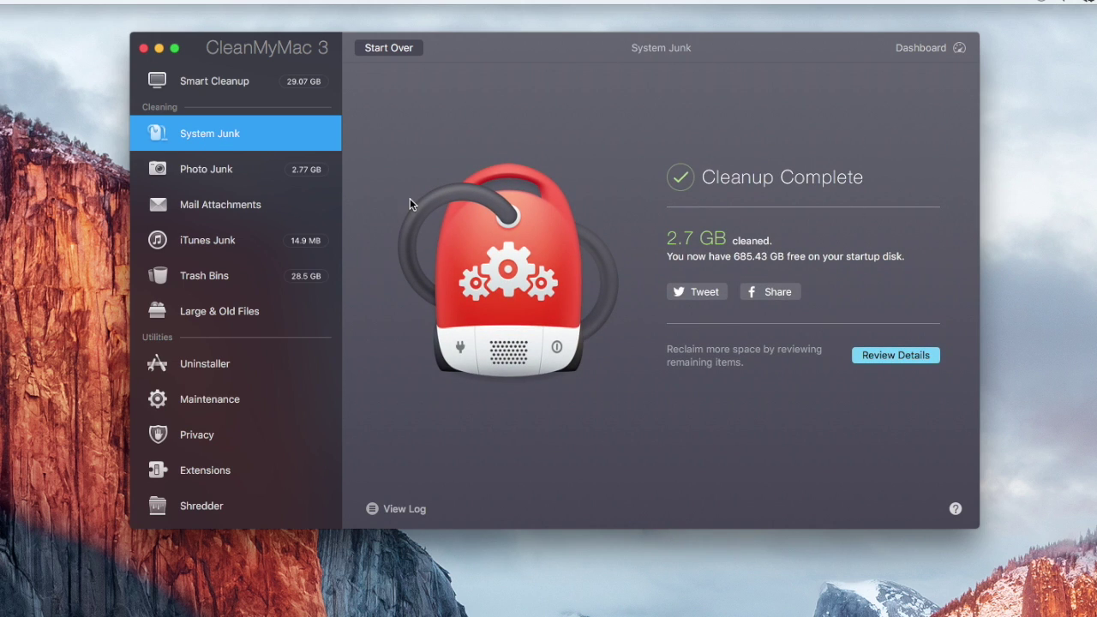
left_click(254, 309)
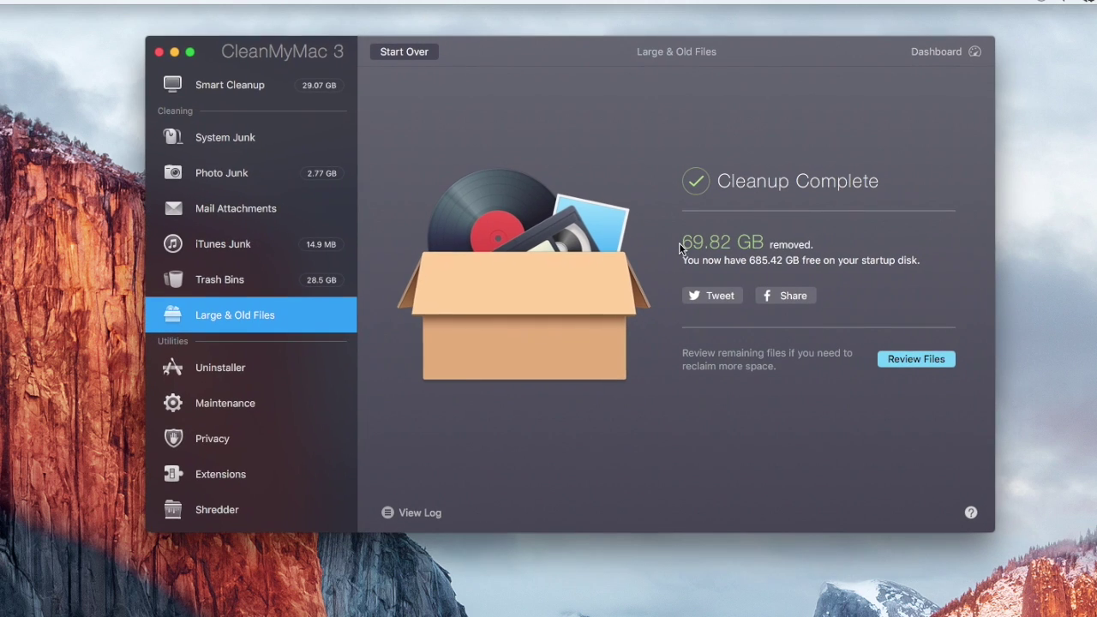
left_click(246, 279)
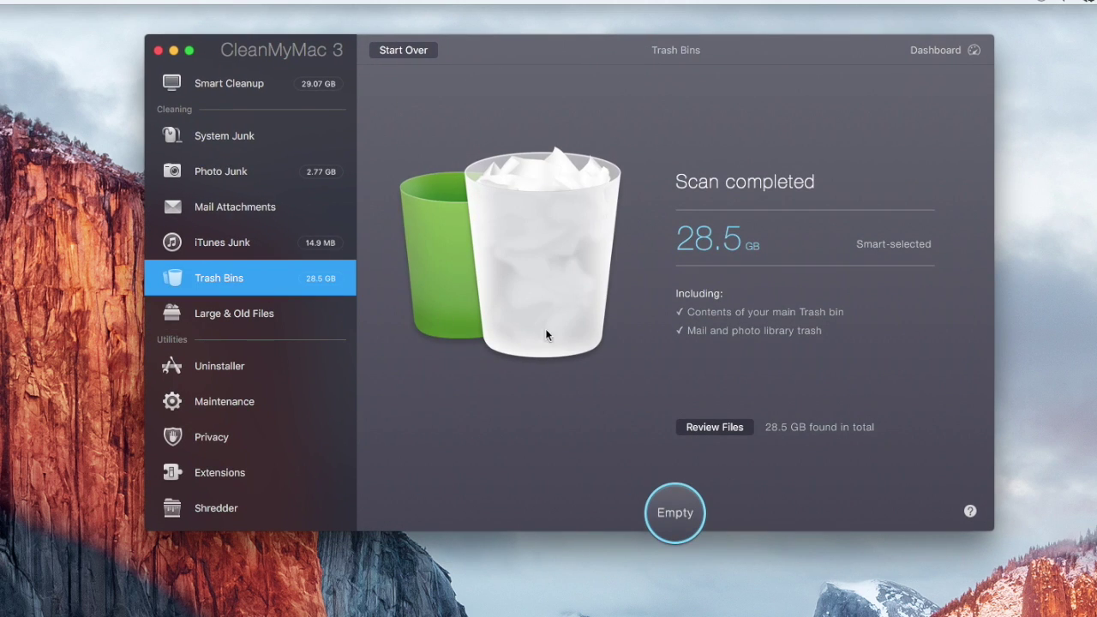
left_click(676, 511)
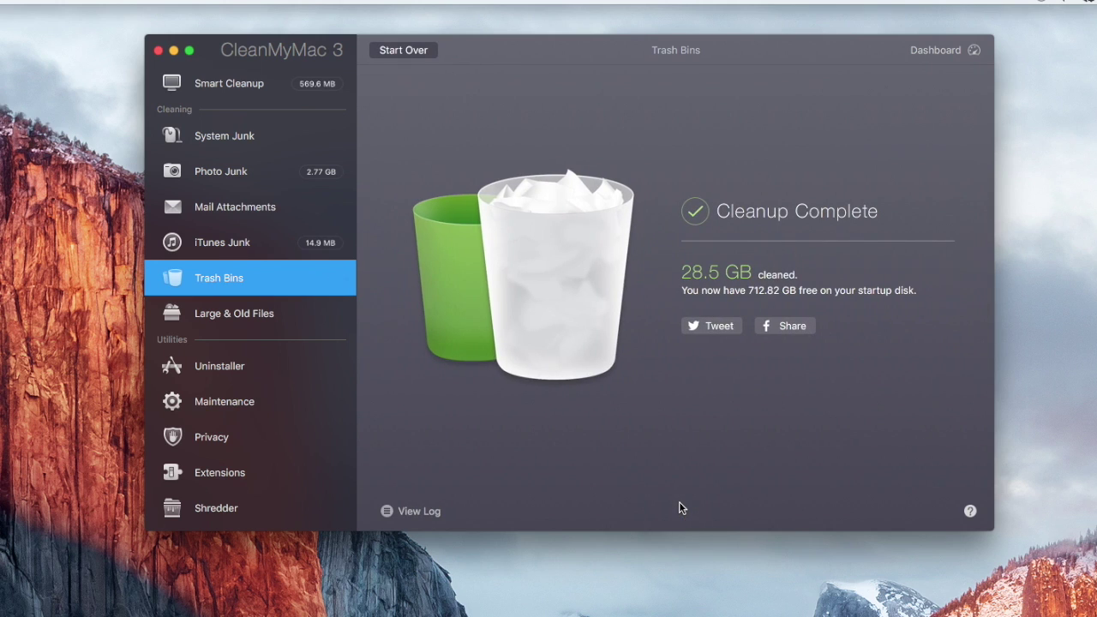
left_click(274, 316)
left_click(250, 274)
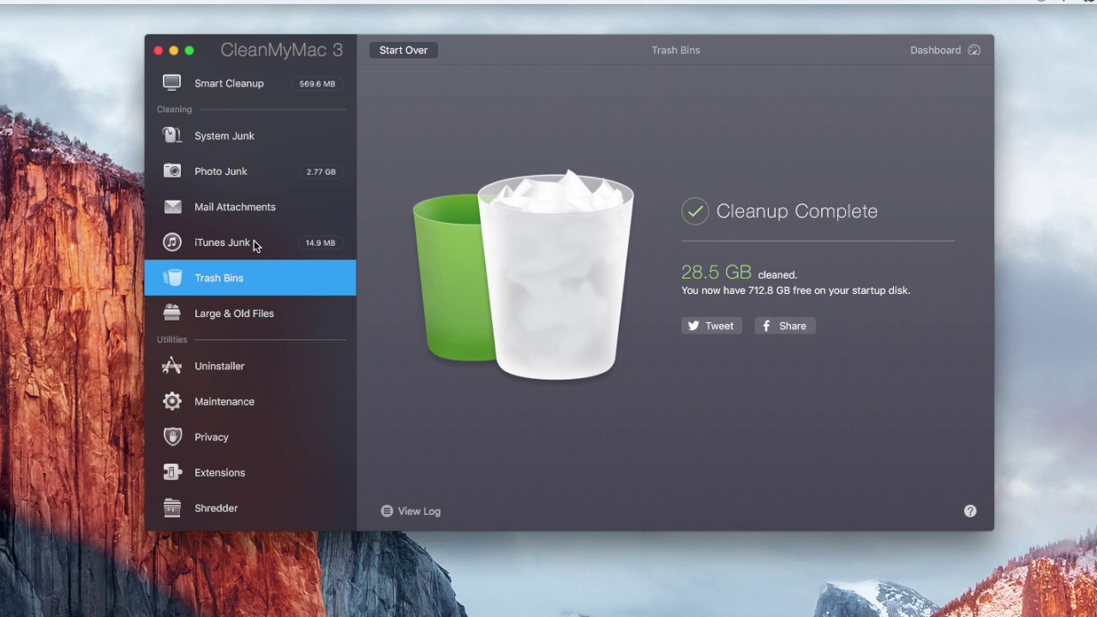
Clean the 14.9 MB of iTunes junk and the 554.7 MB of photo junk
left_click(254, 245)
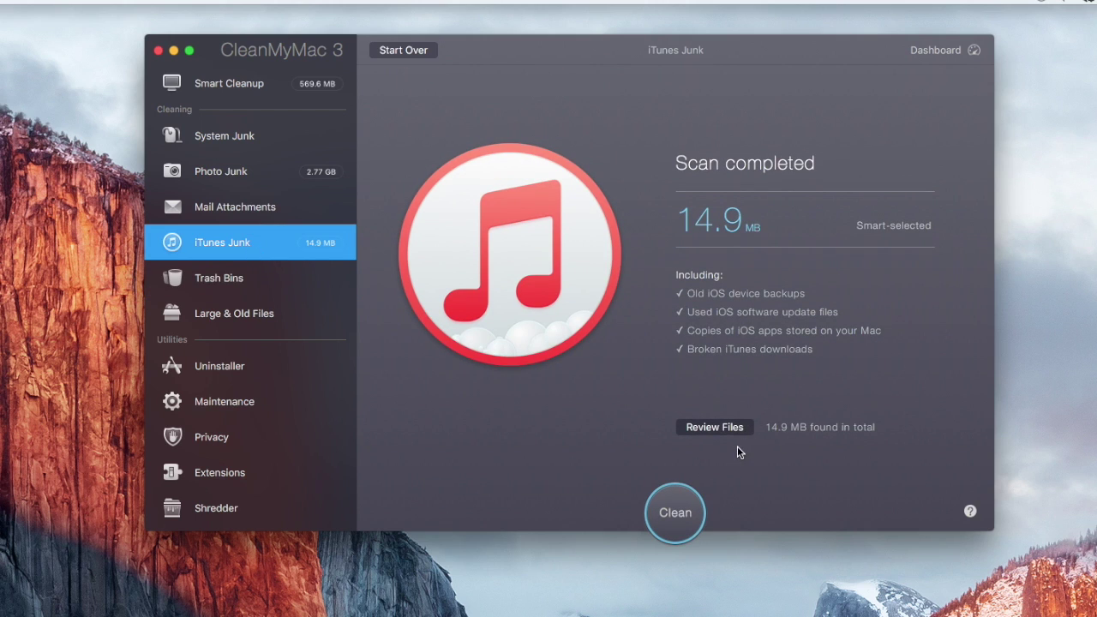
left_click(676, 515)
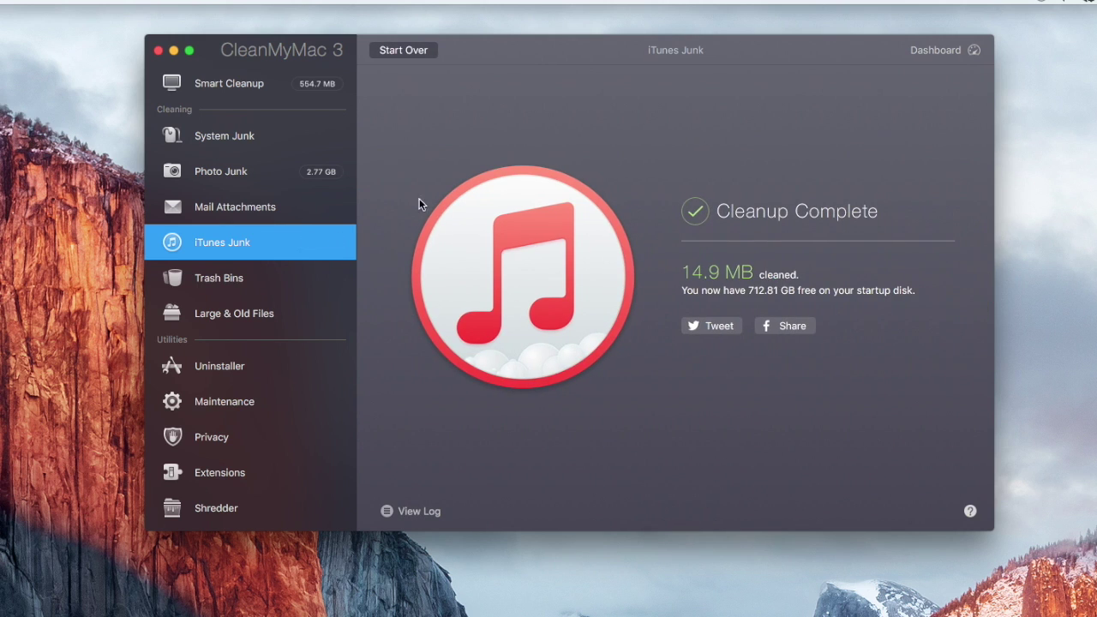
left_click(271, 182)
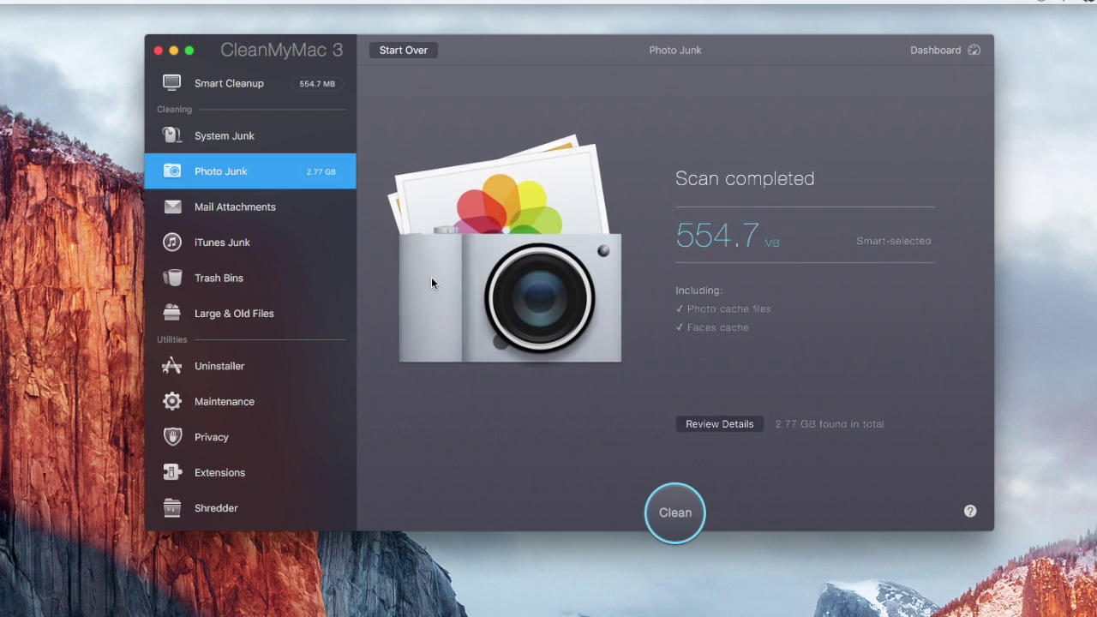
left_click(675, 514)
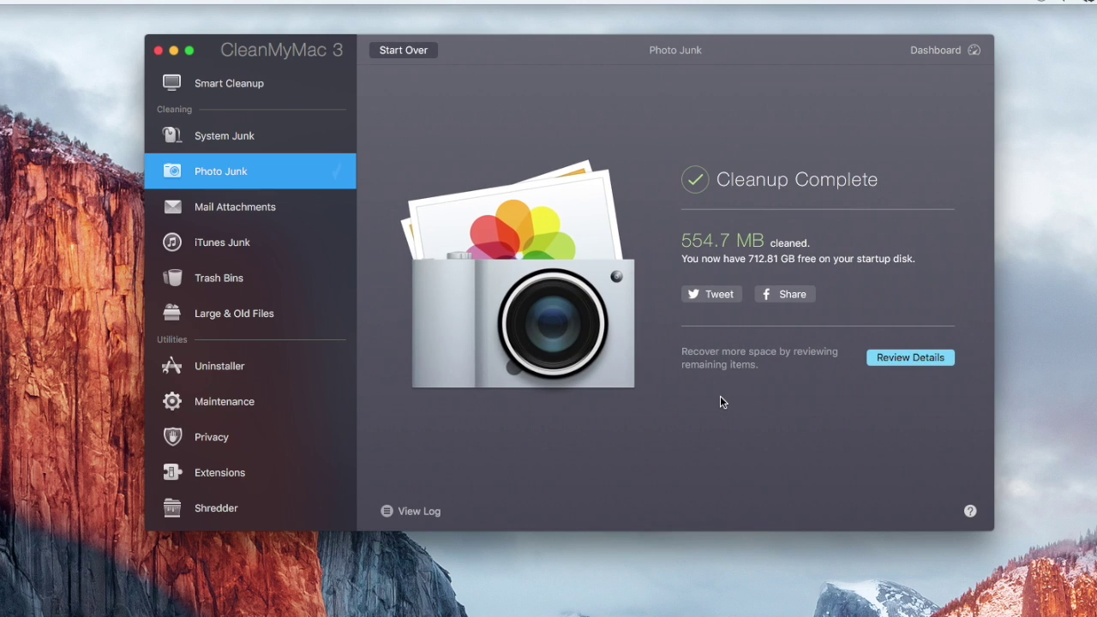
Check the cleanup log, then confirm Smart Cleanup shows Zero KB remaining
left_click(416, 512)
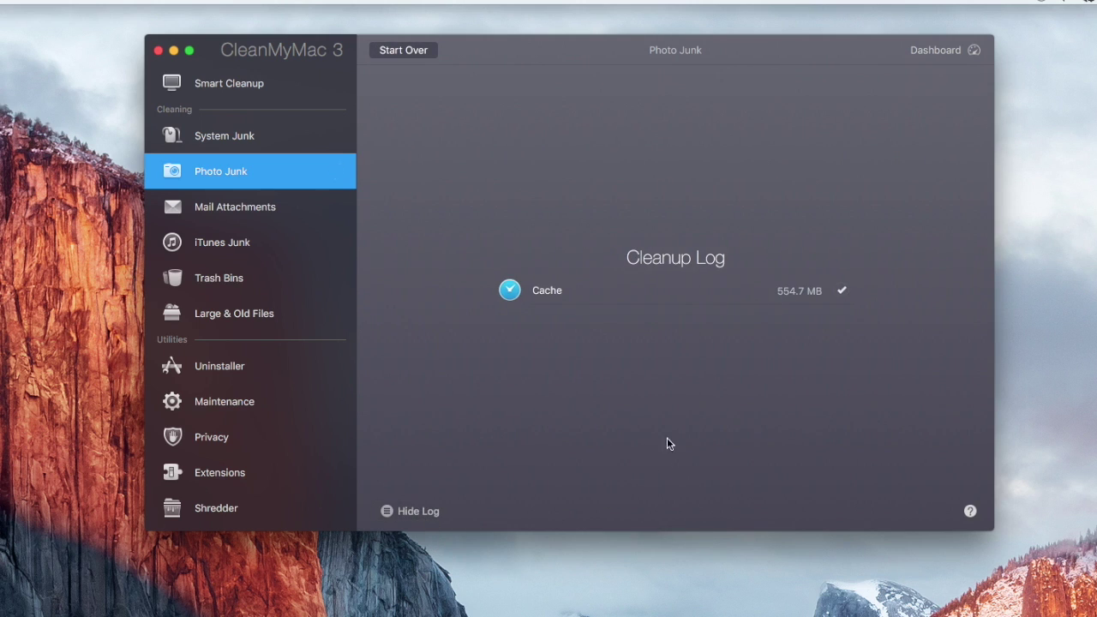
left_click(407, 512)
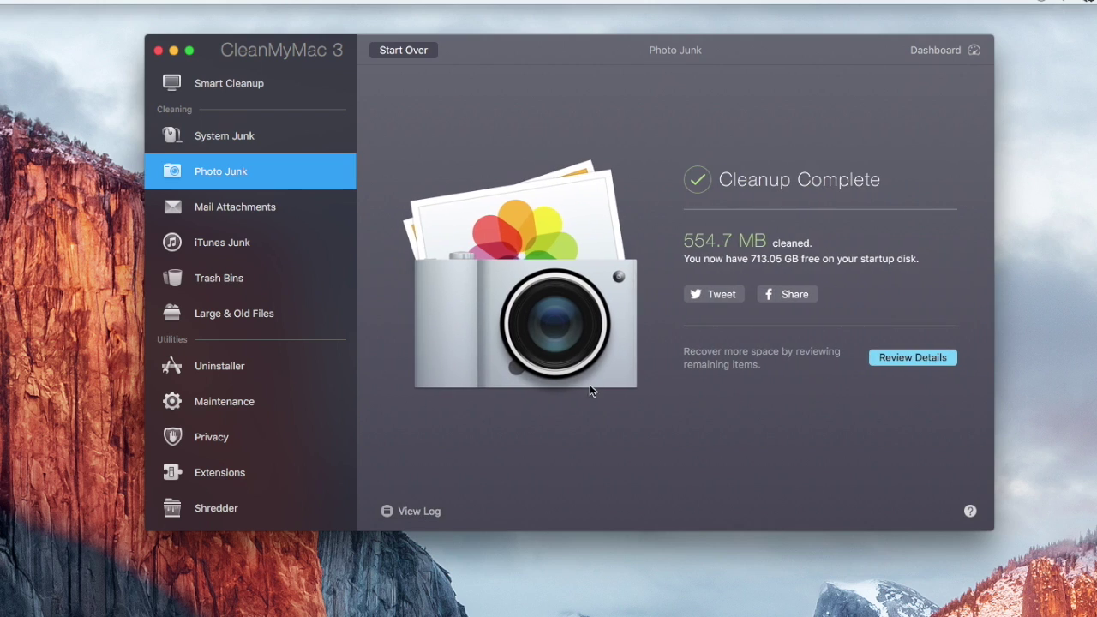
left_click(242, 86)
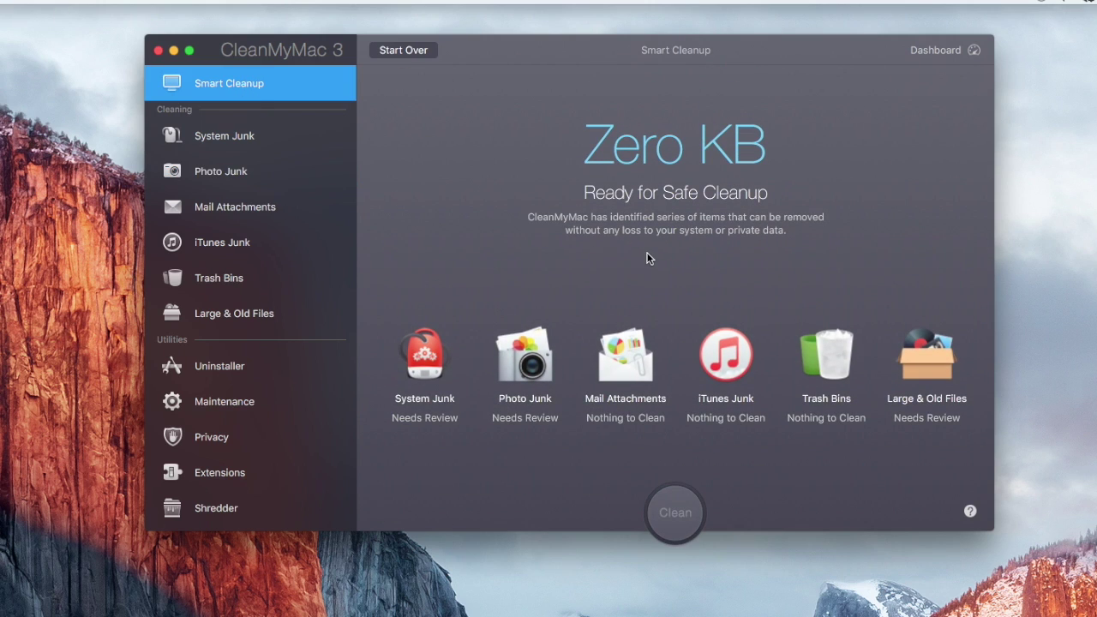